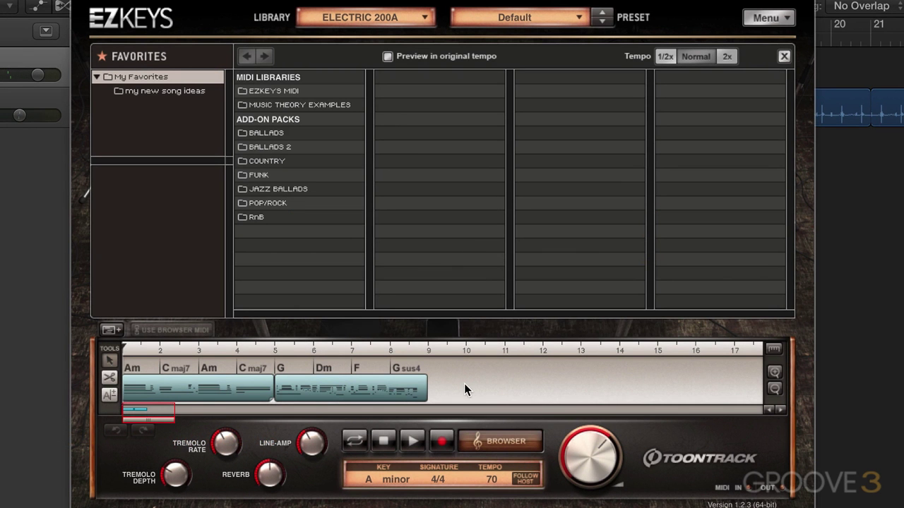
Open the 'my new song ideas' favorites folder to list Chorus Idea 1, Verse Idea 01 and Verse Idea 02.
{"action": "left_click", "coordinate": [165, 92]}
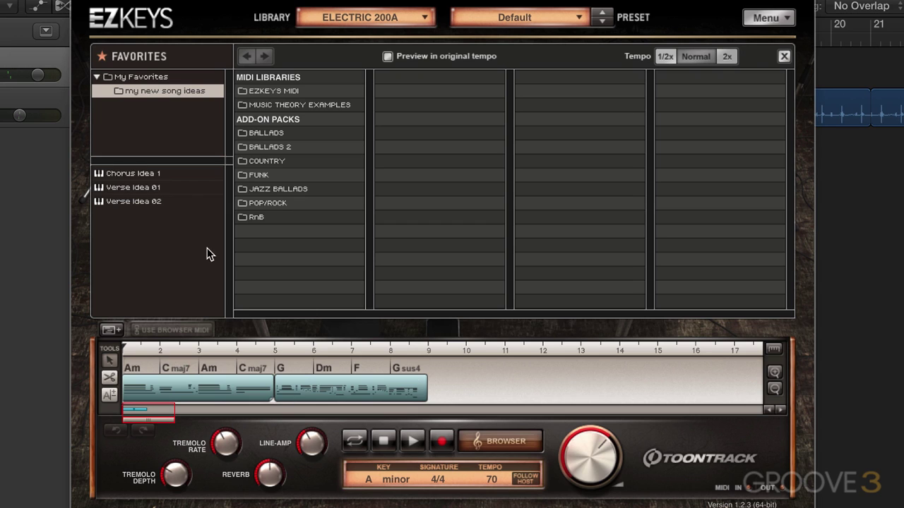
Remove both existing blocks from the song track.
{"action": "left_click", "coordinate": [206, 392], "text": "shift"}
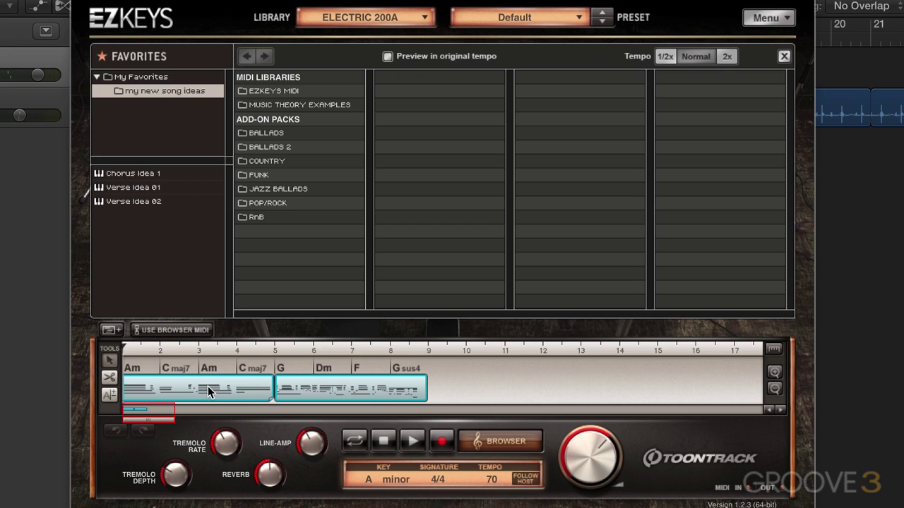
{"action": "right_click", "coordinate": [208, 386]}
{"action": "left_click", "coordinate": [264, 478]}
Place Verse Idea 02 at bar 1 and a second copy at bar 9.
{"action": "left_click_drag", "start_coordinate": [126, 201], "coordinate": [119, 361]}
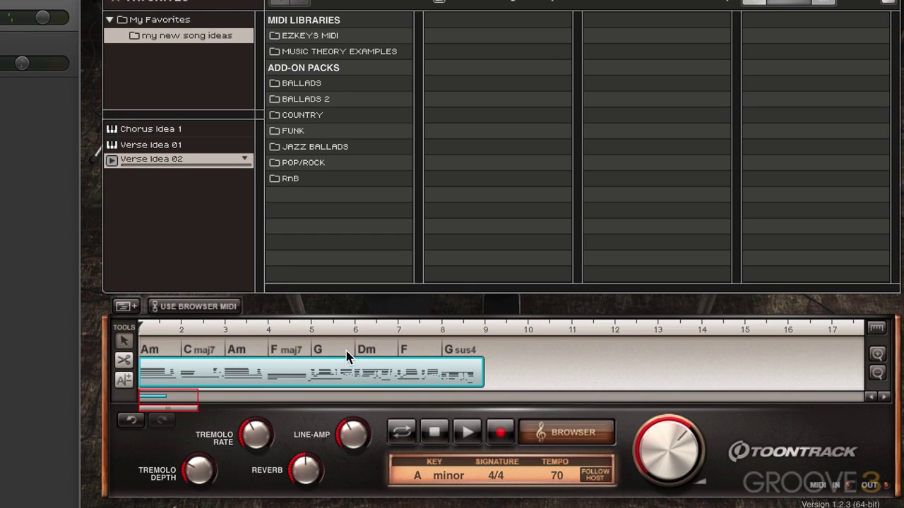
{"action": "left_click", "coordinate": [440, 334]}
{"action": "left_click", "coordinate": [486, 335]}
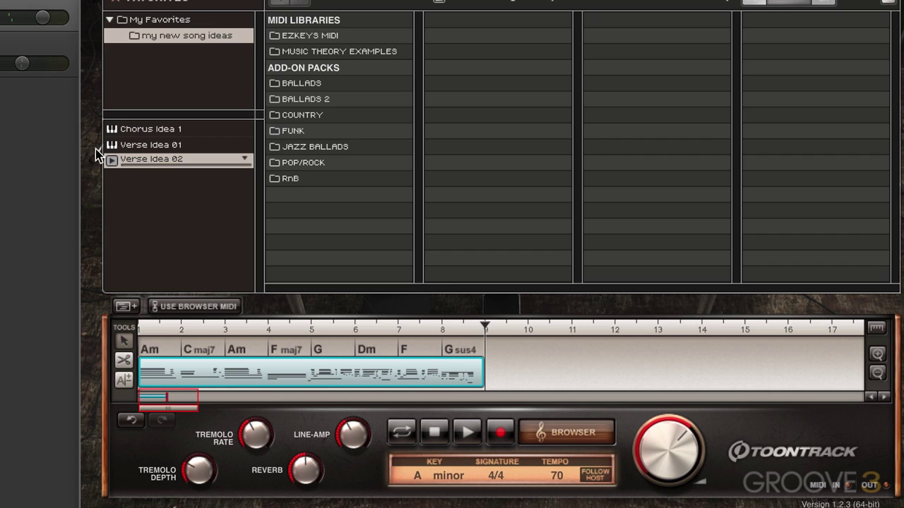
{"action": "left_click_drag", "start_coordinate": [134, 164], "coordinate": [487, 369]}
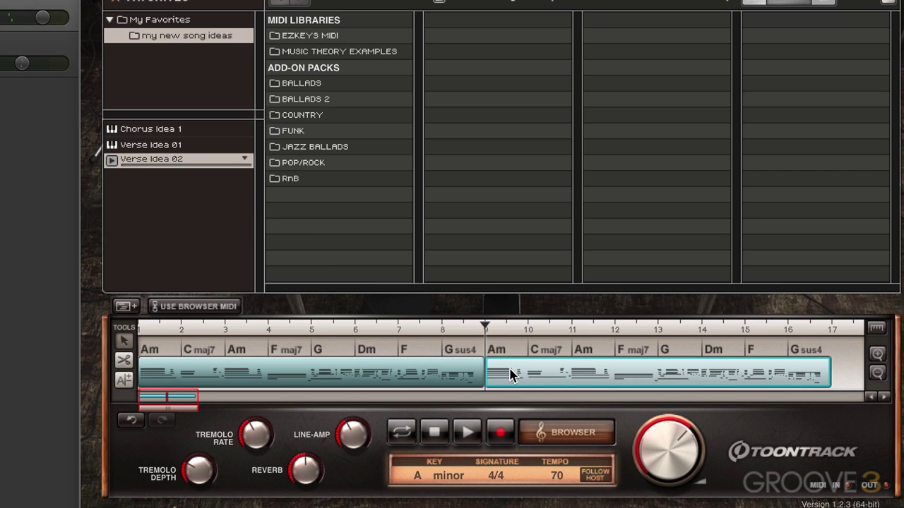
Randomize the second block's chords twice, ending on C Gmaj7 F Am7 C Em Dm Gsus4.
{"action": "right_click", "coordinate": [508, 372]}
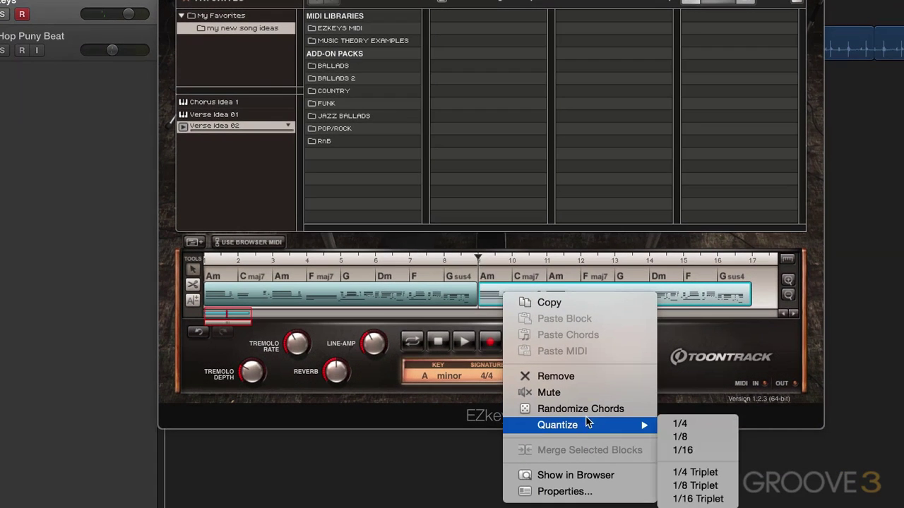
{"action": "left_click", "coordinate": [585, 409]}
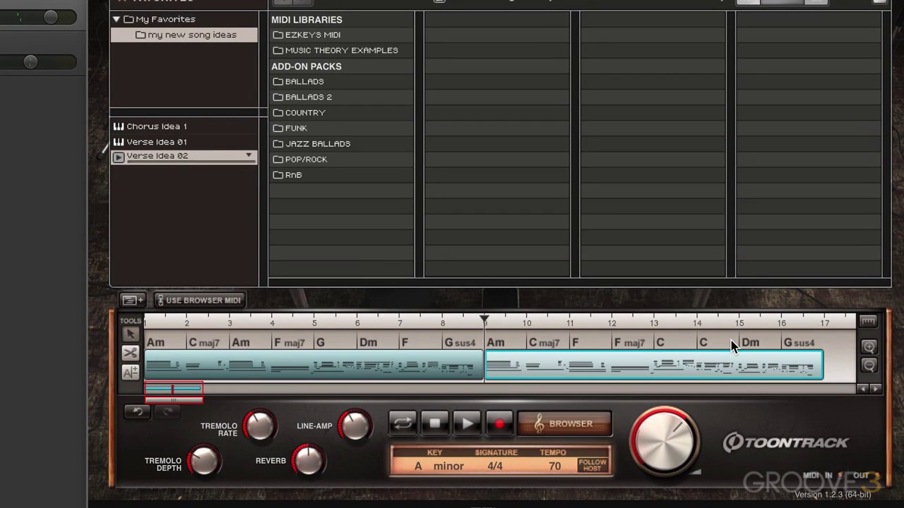
{"action": "right_click", "coordinate": [541, 373]}
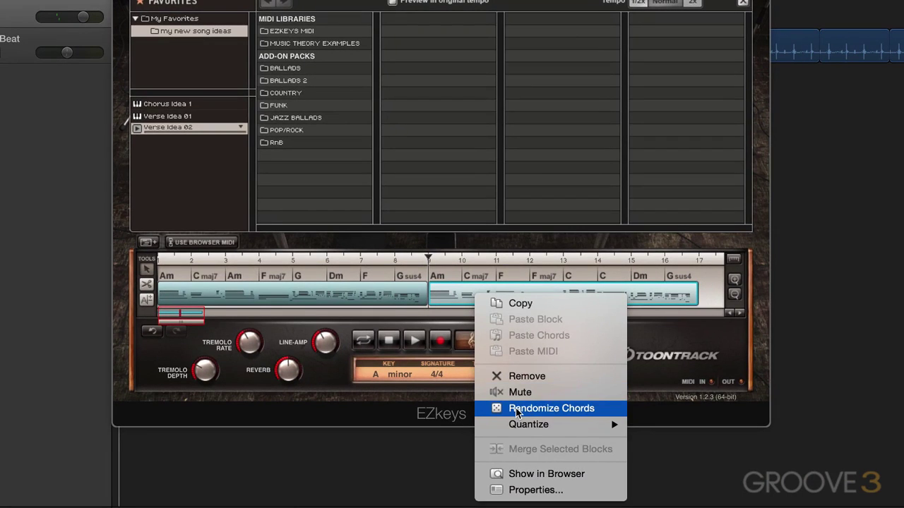
{"action": "left_click", "coordinate": [516, 409]}
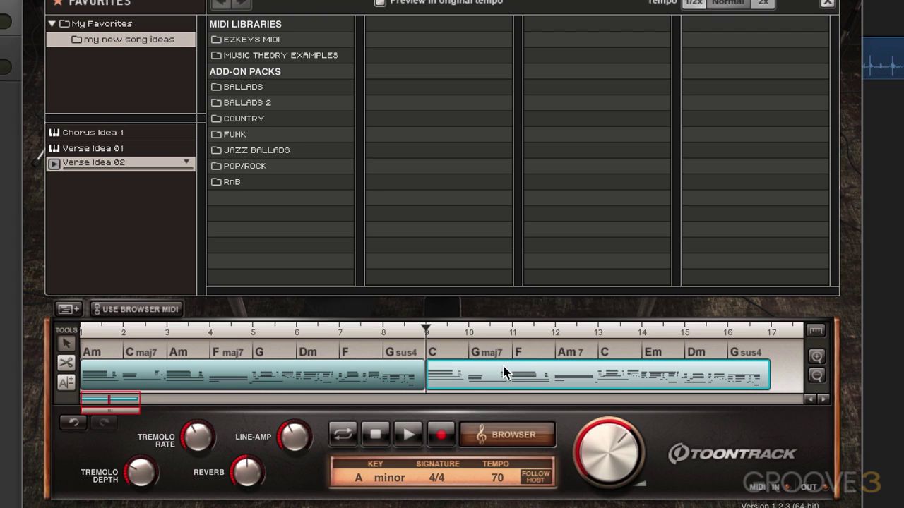
{"action": "key", "text": "space"}
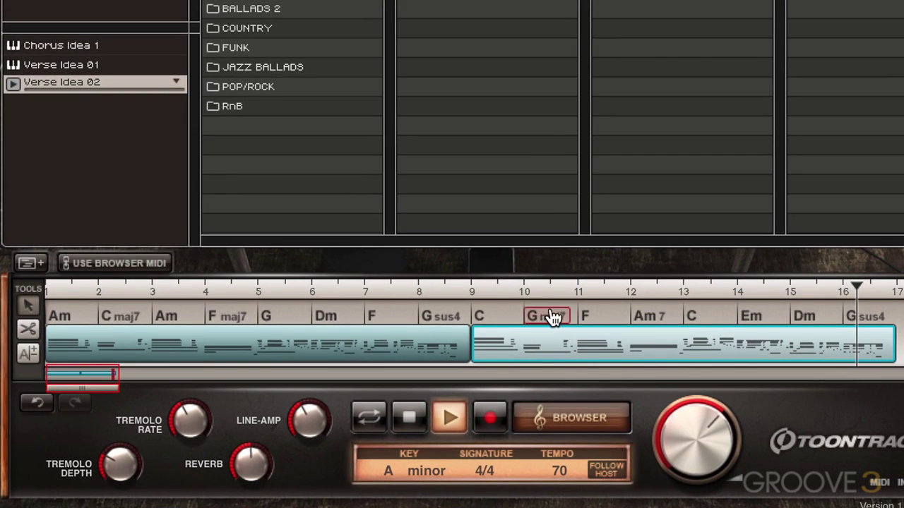
{"action": "key", "text": "space"}
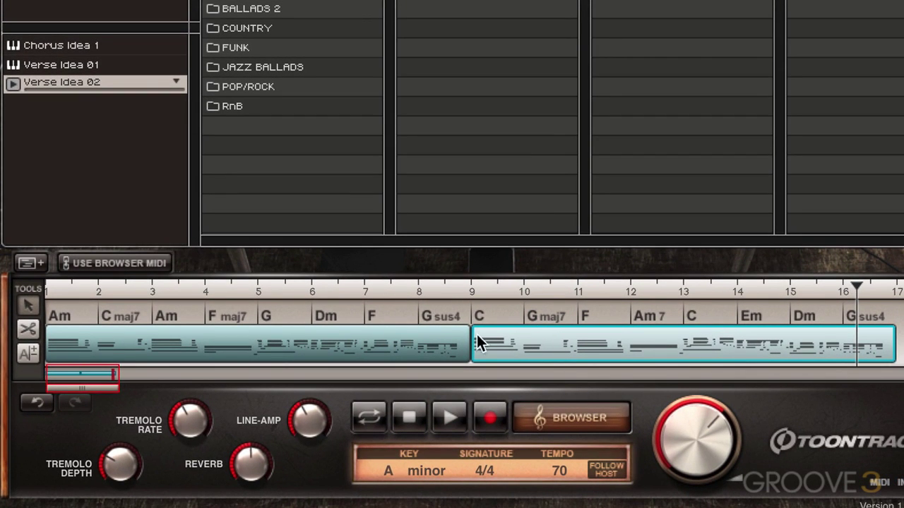
Use the Scissors tool to split the second block at every half bar from 9.5 to 16.5.
{"action": "left_click", "coordinate": [26, 329]}
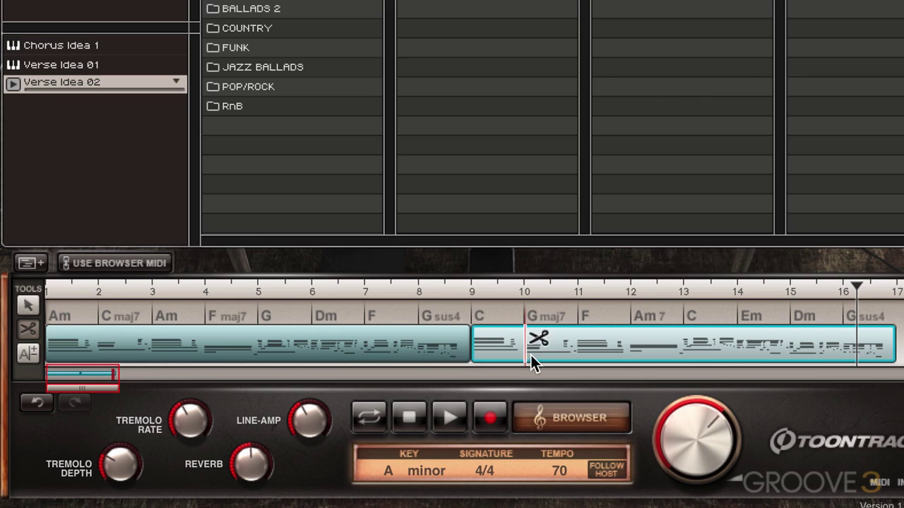
{"action": "left_click", "coordinate": [494, 347]}
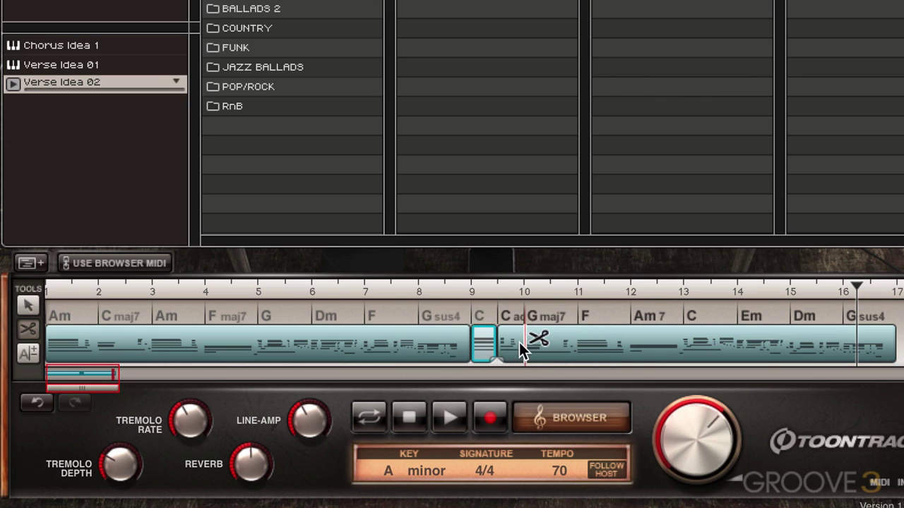
{"action": "left_click", "coordinate": [525, 342]}
{"action": "left_click", "coordinate": [548, 341]}
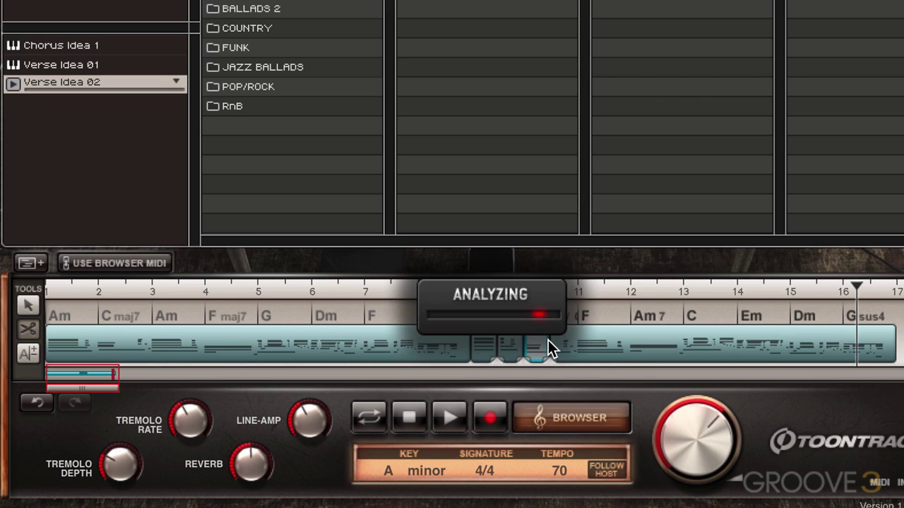
{"action": "left_click", "coordinate": [573, 341]}
{"action": "left_click", "coordinate": [600, 343]}
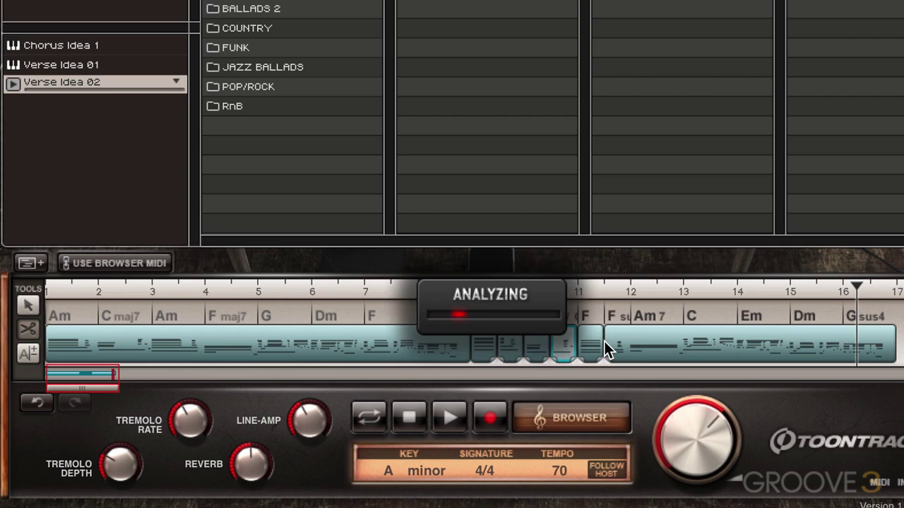
{"action": "left_click", "coordinate": [630, 351]}
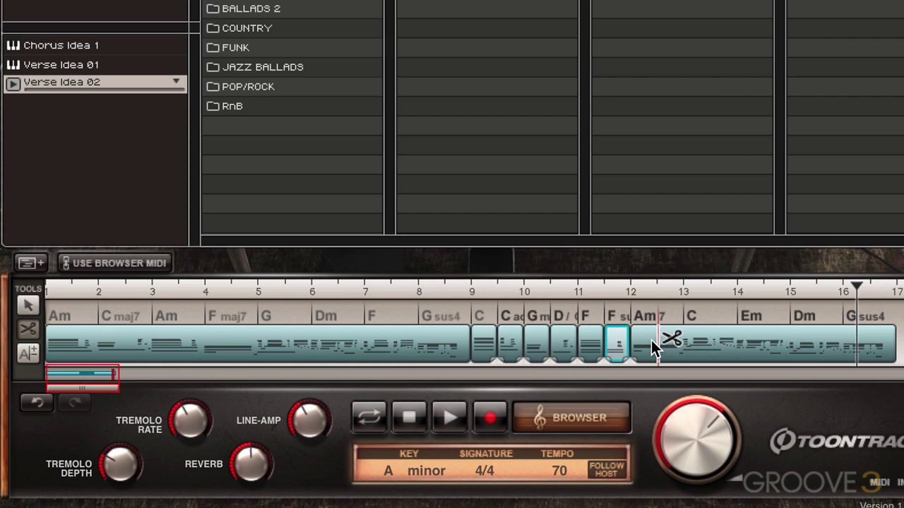
{"action": "left_click", "coordinate": [654, 343]}
{"action": "left_click", "coordinate": [681, 344]}
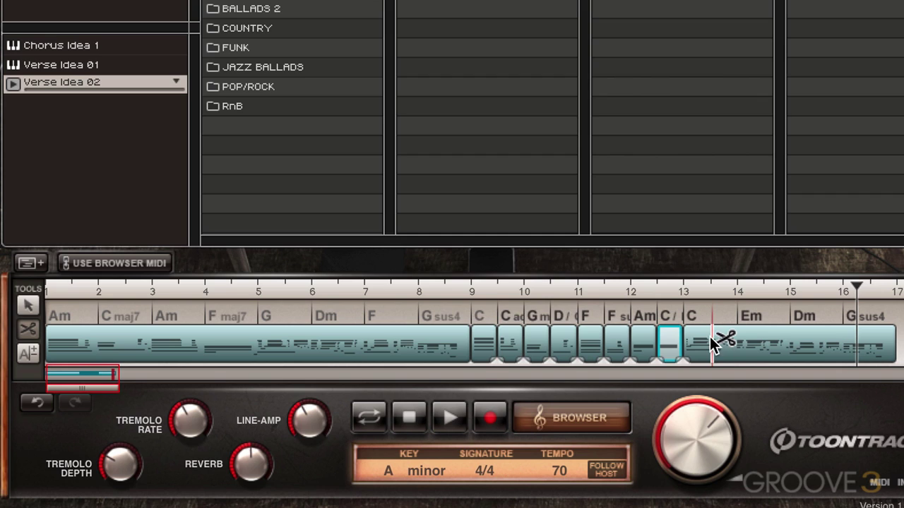
{"action": "left_click", "coordinate": [711, 344]}
{"action": "left_click", "coordinate": [739, 342]}
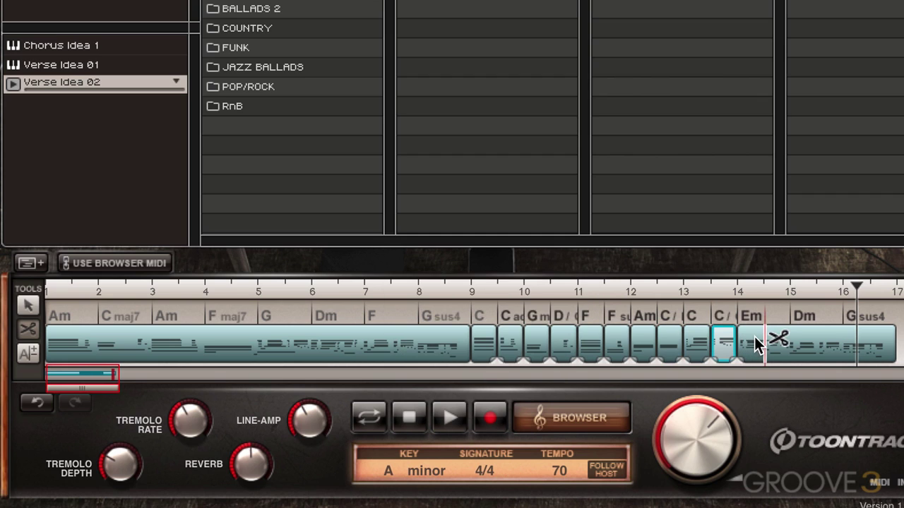
{"action": "left_click", "coordinate": [764, 344]}
{"action": "left_click", "coordinate": [791, 343]}
{"action": "left_click", "coordinate": [817, 343]}
{"action": "left_click", "coordinate": [841, 344]}
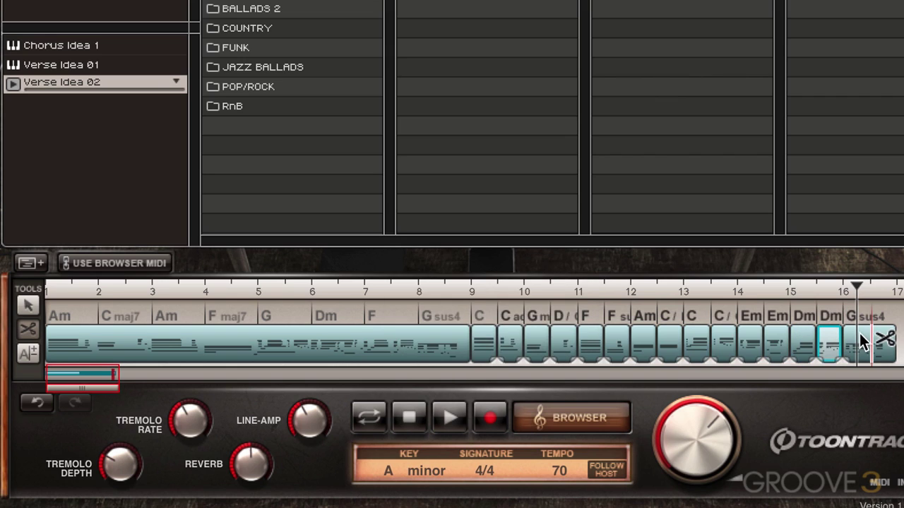
{"action": "left_click", "coordinate": [869, 343]}
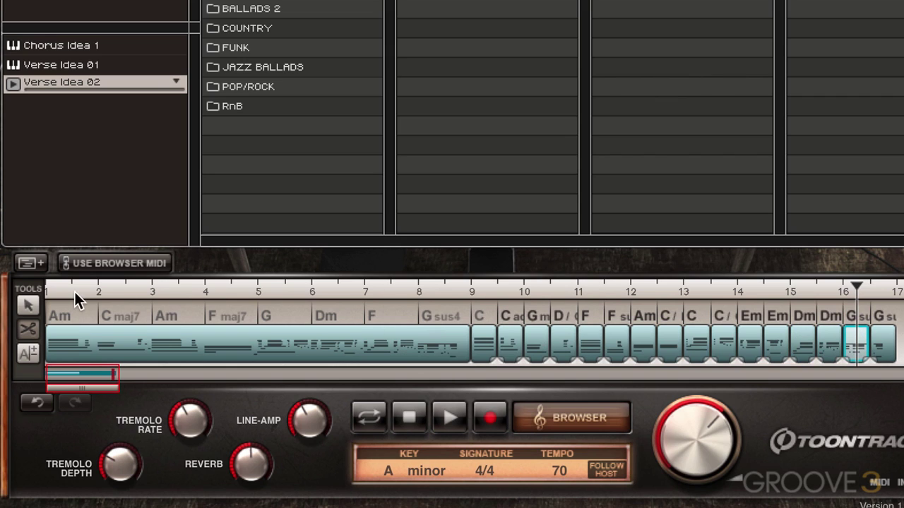
Select five alternating chord blocks from bar 9.5, then undo an accidental move of them.
{"action": "left_click", "coordinate": [26, 303]}
{"action": "left_click", "coordinate": [510, 348]}
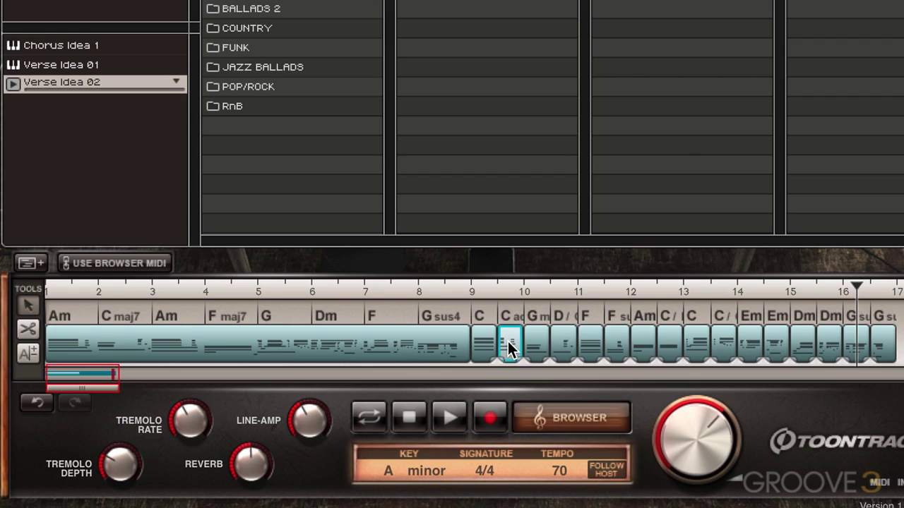
{"action": "left_click", "coordinate": [565, 337], "text": "ctrl"}
{"action": "left_click", "coordinate": [618, 339], "text": "ctrl"}
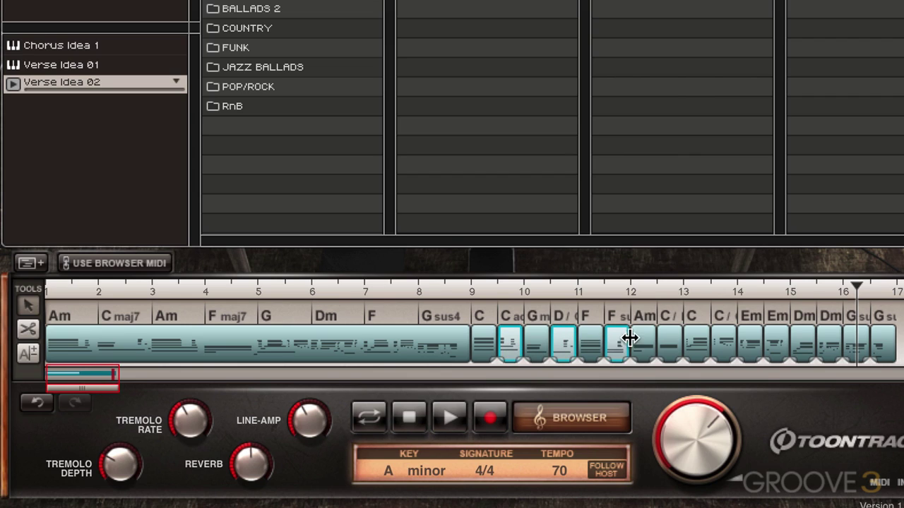
{"action": "left_click", "coordinate": [671, 337], "text": "ctrl"}
{"action": "left_click", "coordinate": [730, 338], "text": "ctrl"}
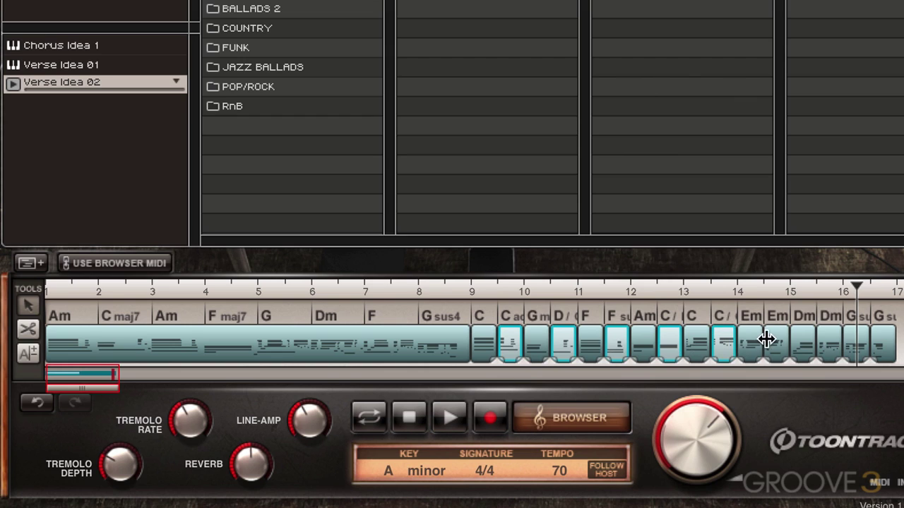
{"action": "left_click_drag", "start_coordinate": [776, 337], "coordinate": [815, 341]}
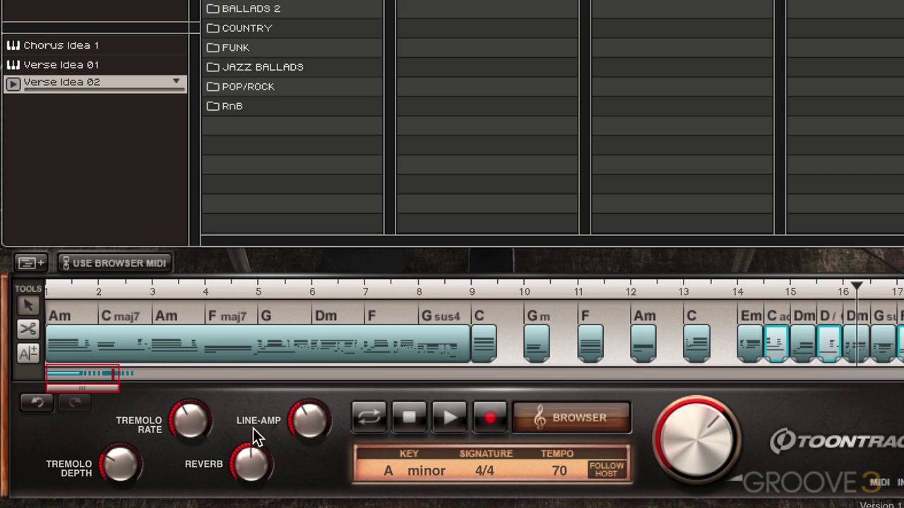
{"action": "left_click", "coordinate": [41, 402]}
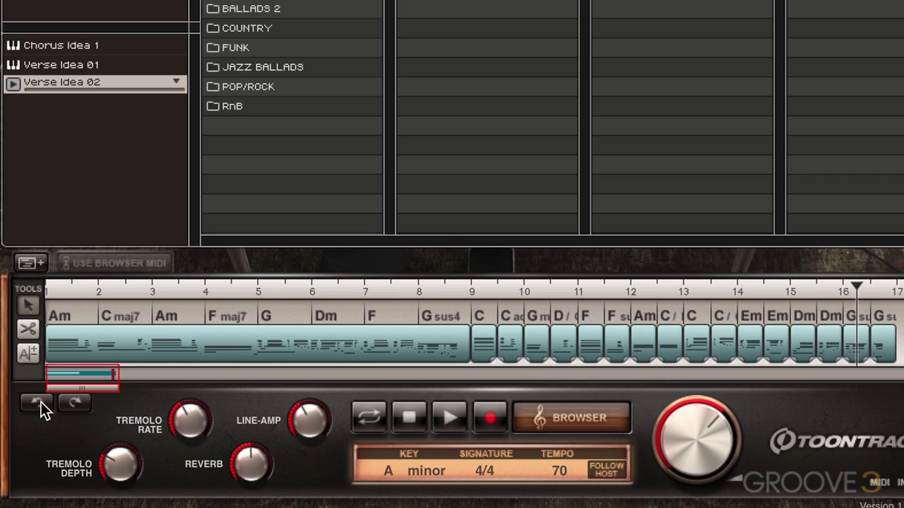
Select the alternating chord blocks, including Em, Dm and the last G sus, and remove them.
{"action": "left_click", "coordinate": [512, 346]}
{"action": "left_click", "coordinate": [563, 340], "text": "shift"}
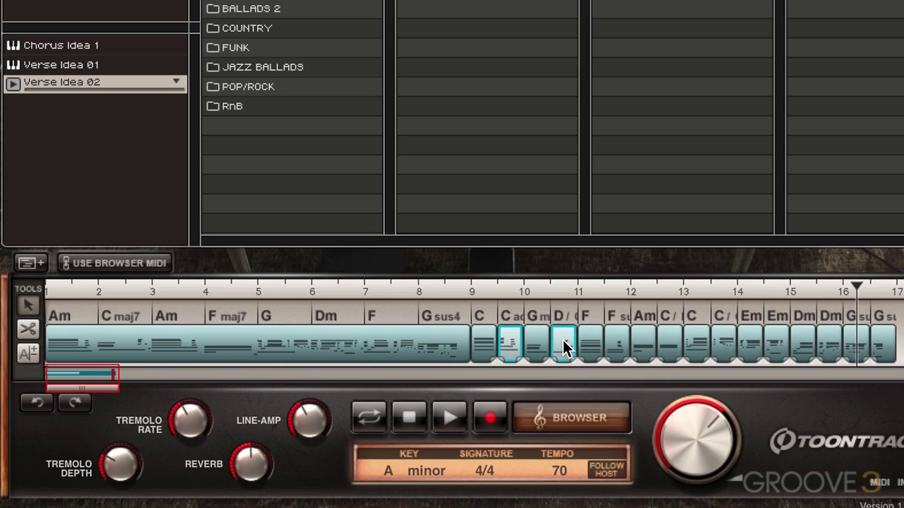
{"action": "left_click", "coordinate": [617, 342], "text": "shift"}
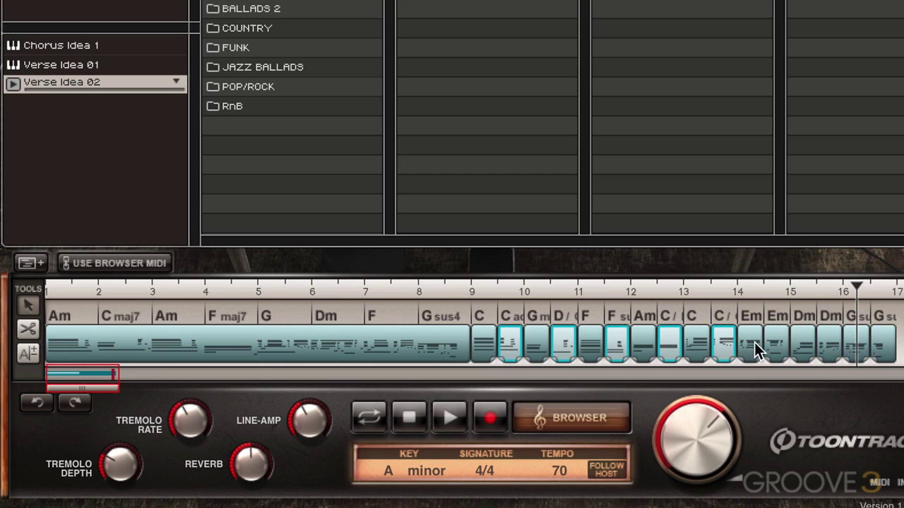
{"action": "left_click", "coordinate": [781, 342], "text": "shift"}
{"action": "left_click", "coordinate": [829, 342], "text": "shift"}
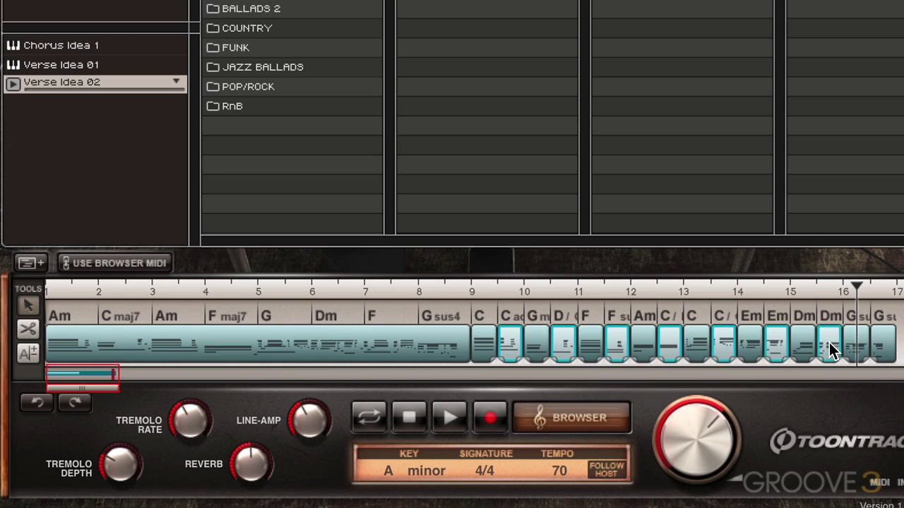
{"action": "left_click", "coordinate": [879, 345], "text": "shift"}
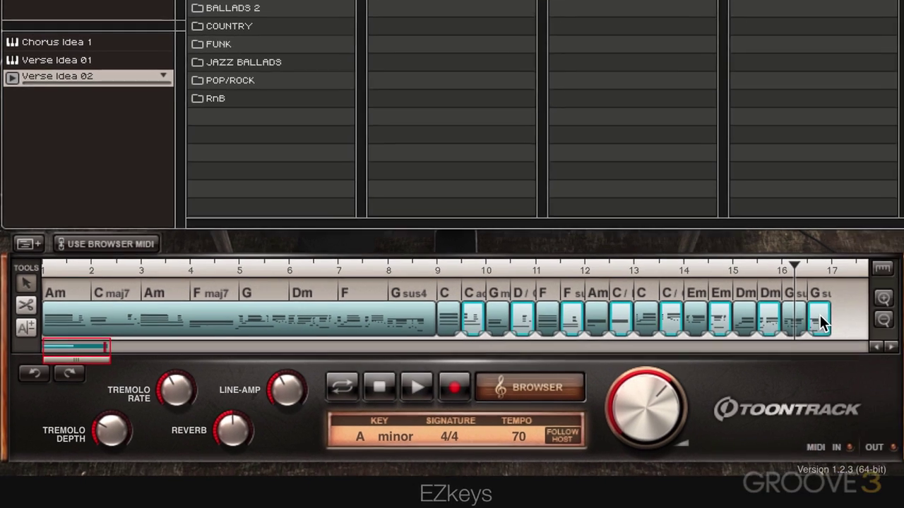
{"action": "right_click", "coordinate": [879, 351]}
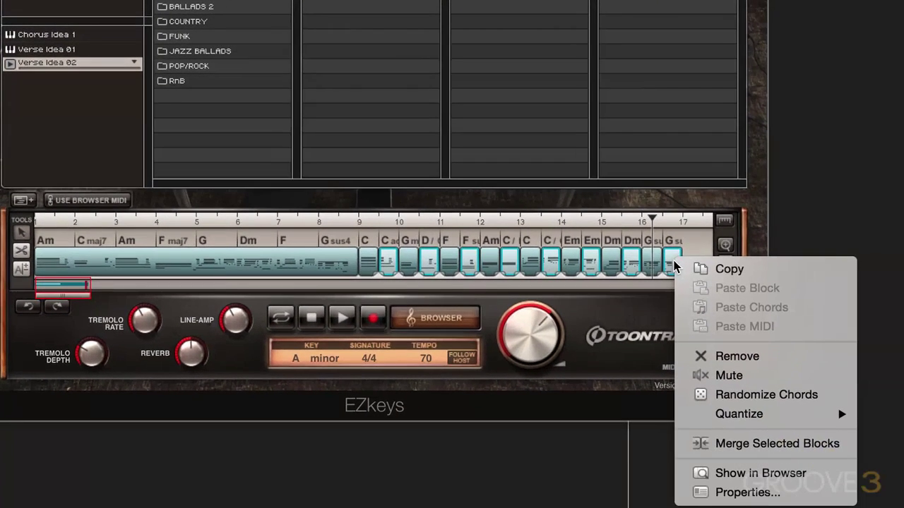
{"action": "left_click", "coordinate": [706, 356]}
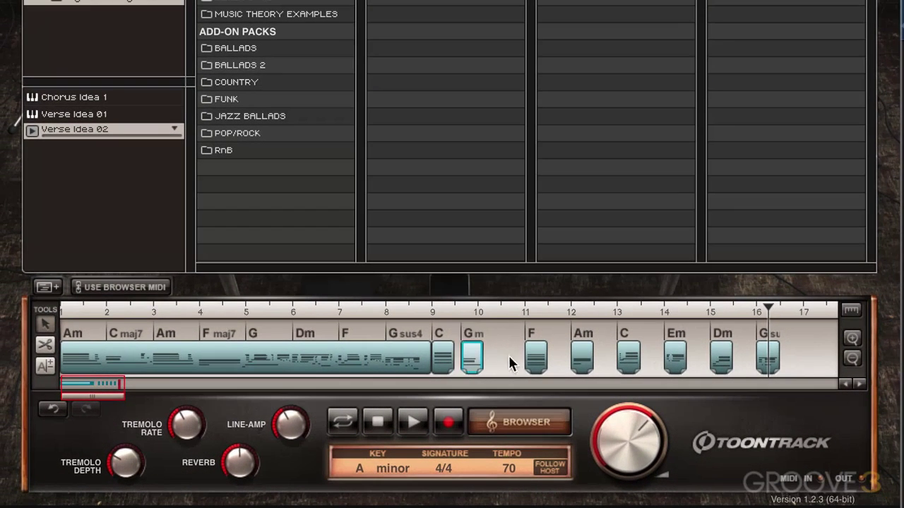
Slide the F, Am, C, Em, Dm and G sus blocks back to back after Gm, then play.
{"action": "left_click_drag", "start_coordinate": [448, 264], "coordinate": [412, 270]}
{"action": "left_click_drag", "start_coordinate": [494, 361], "coordinate": [494, 360]}
{"action": "left_click_drag", "start_coordinate": [580, 357], "coordinate": [519, 369]}
{"action": "left_click_drag", "start_coordinate": [626, 362], "coordinate": [549, 370]}
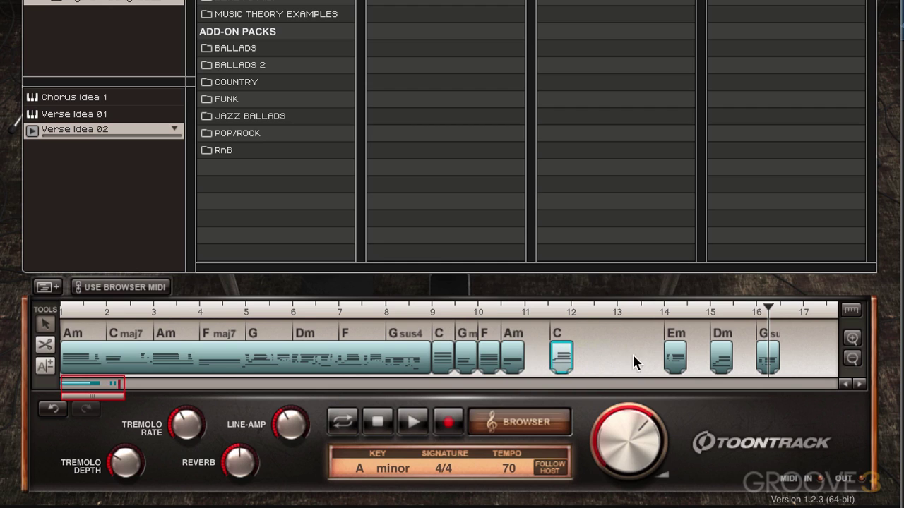
{"action": "left_click_drag", "start_coordinate": [676, 359], "coordinate": [567, 365]}
{"action": "left_click_drag", "start_coordinate": [720, 360], "coordinate": [586, 368]}
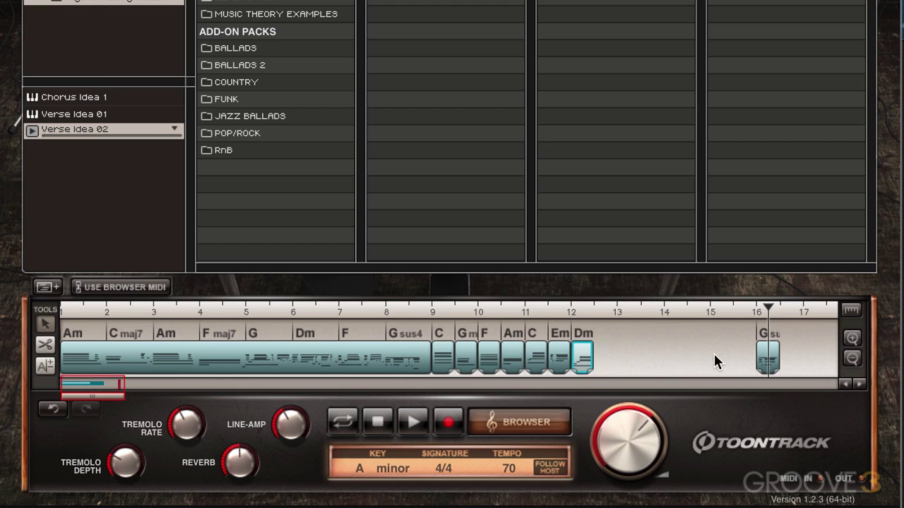
{"action": "left_click_drag", "start_coordinate": [759, 357], "coordinate": [602, 357]}
{"action": "left_click", "coordinate": [423, 308]}
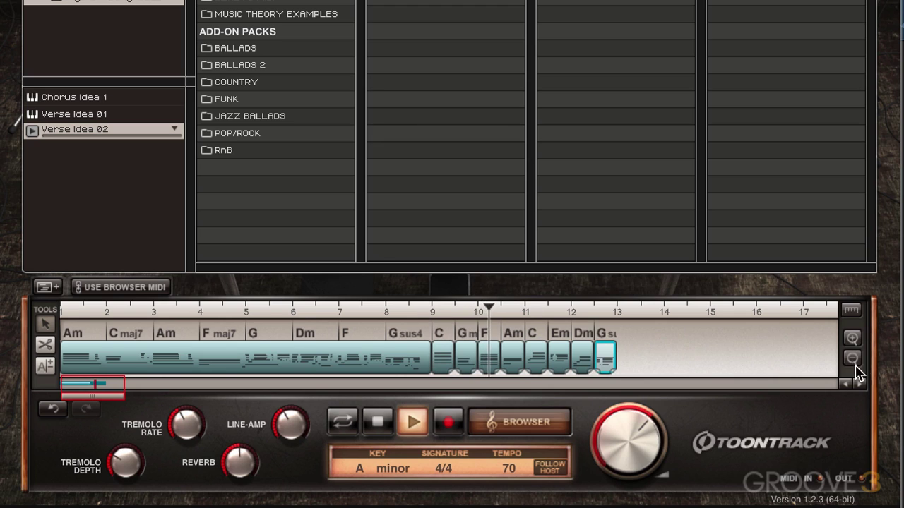
{"action": "left_click", "coordinate": [852, 340]}
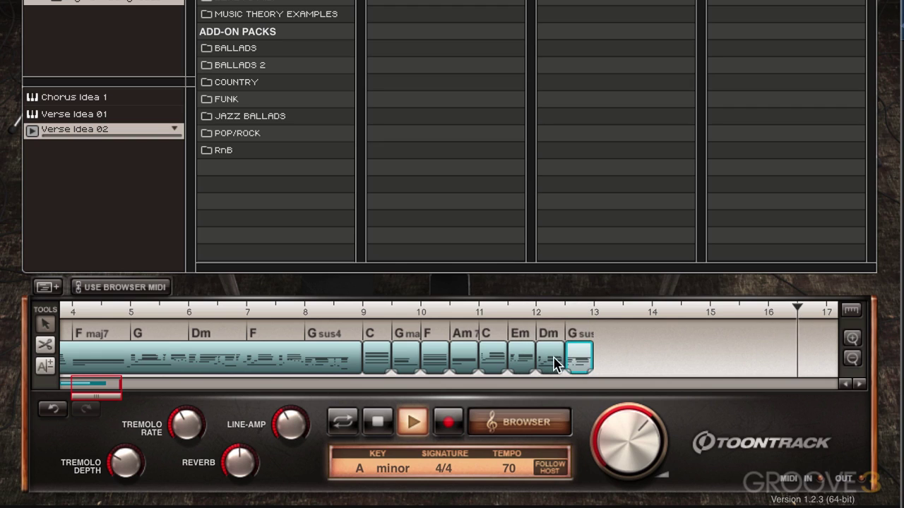
{"action": "key", "text": "space"}
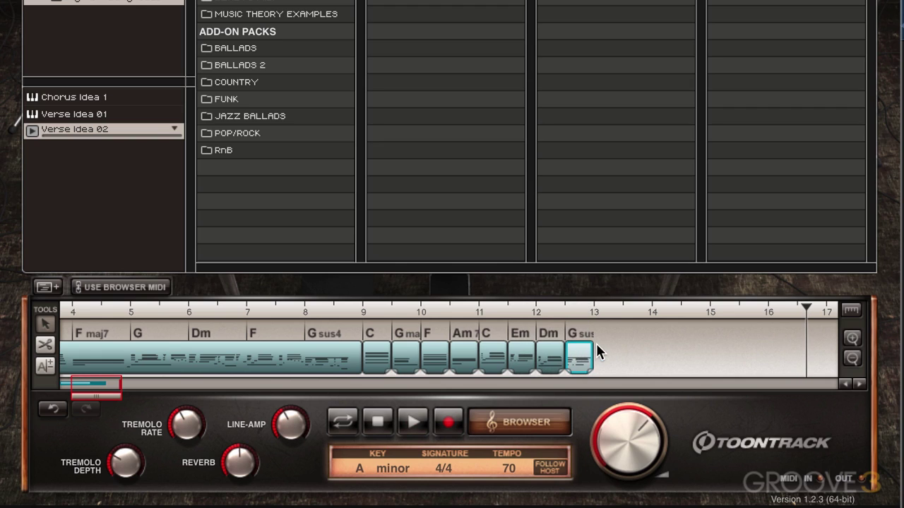
{"action": "left_click", "coordinate": [557, 359], "text": "shift"}
Randomize the Dm block into an F chord, then set the position to bar 9 and zoom in twice.
{"action": "right_click", "coordinate": [552, 360]}
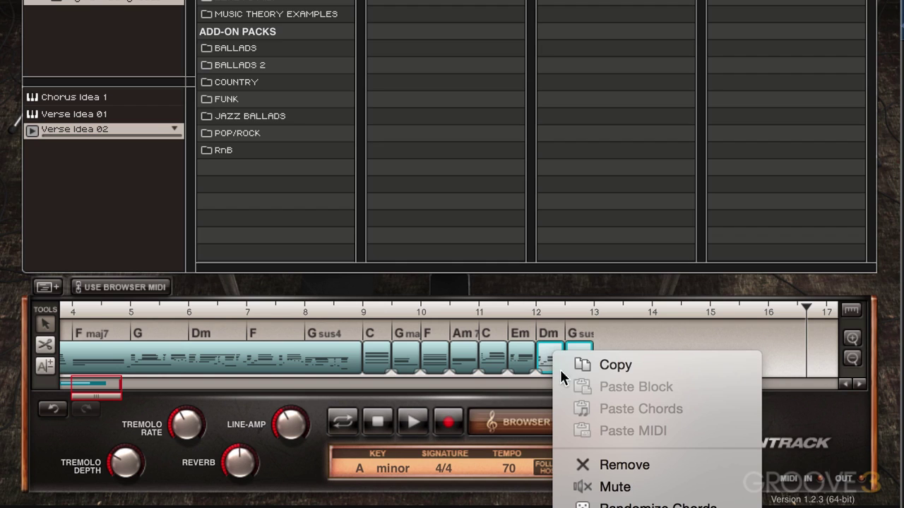
{"action": "left_click", "coordinate": [656, 505]}
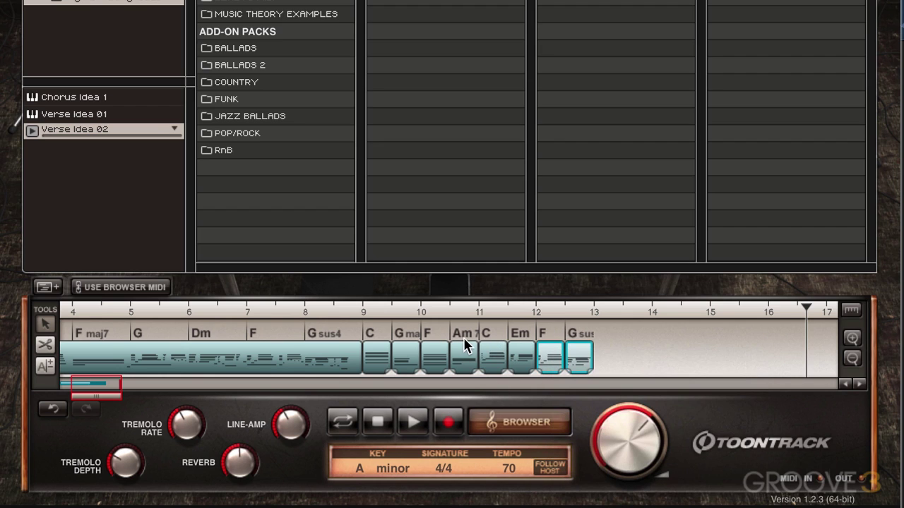
{"action": "left_click", "coordinate": [361, 310]}
{"action": "left_click", "coordinate": [852, 338]}
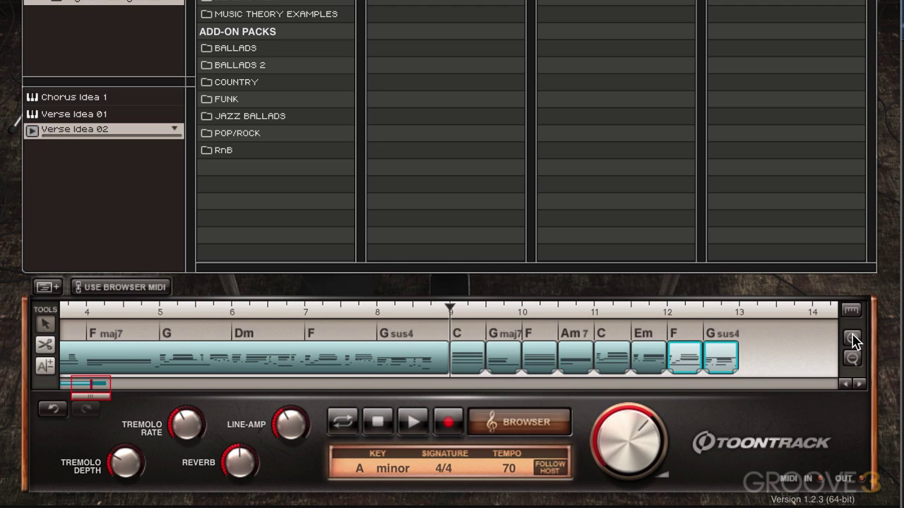
{"action": "left_click", "coordinate": [852, 339]}
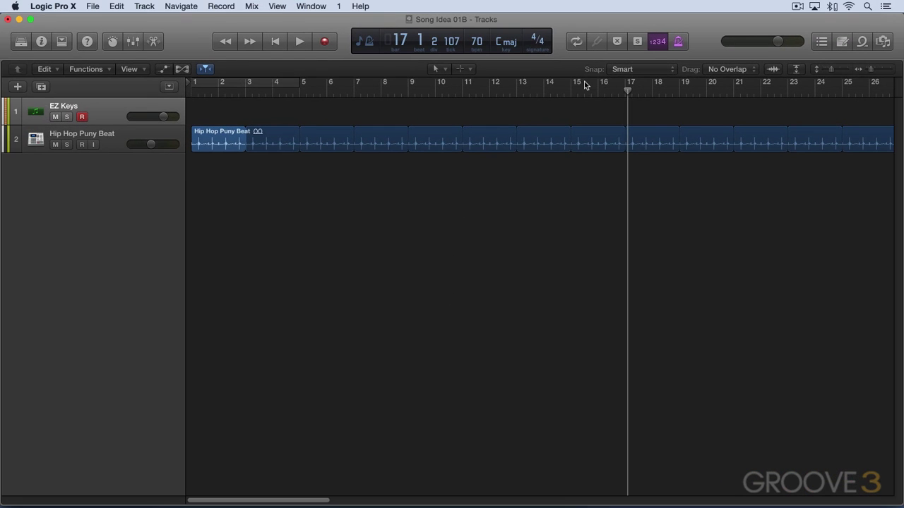
In Logic, move the playhead to bar 9, show the EZ Keys window, and play then stop.
{"action": "left_click_drag", "start_coordinate": [625, 89], "coordinate": [405, 108]}
{"action": "key", "text": "v"}
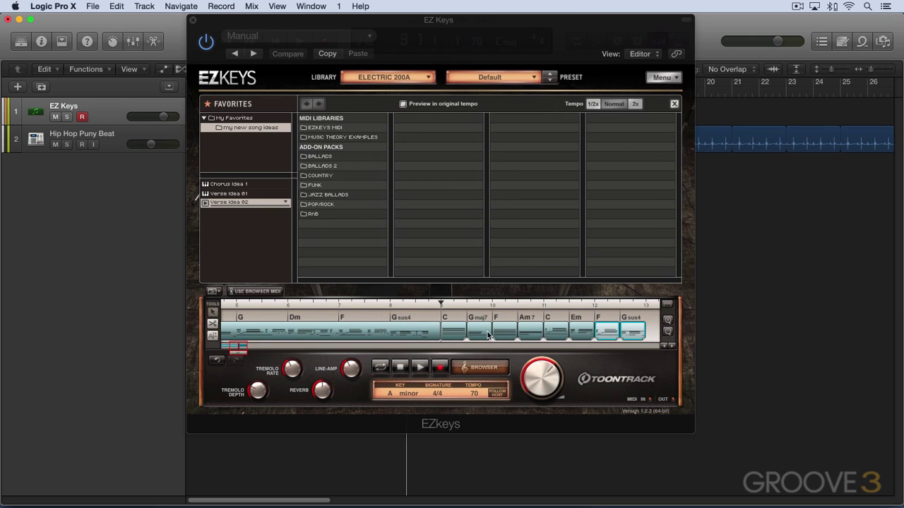
{"action": "key", "text": "space"}
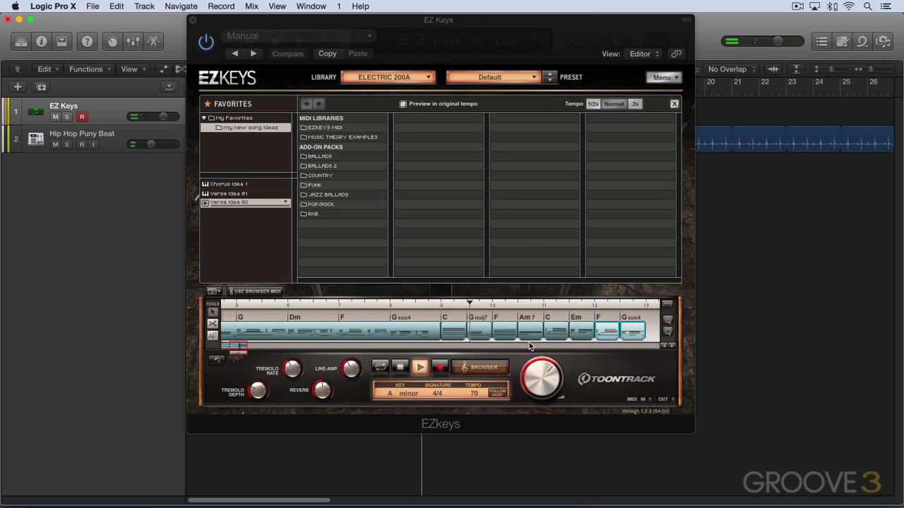
{"action": "key", "text": "space"}
{"action": "left_click", "coordinate": [482, 320]}
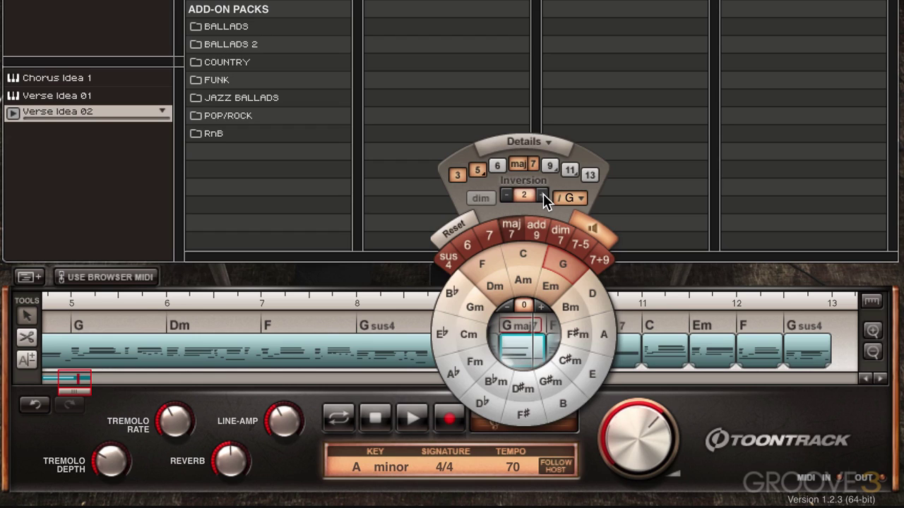
Change the G maj7 chord to G add9, close the chord editor, and play it back.
{"action": "left_click", "coordinate": [530, 163]}
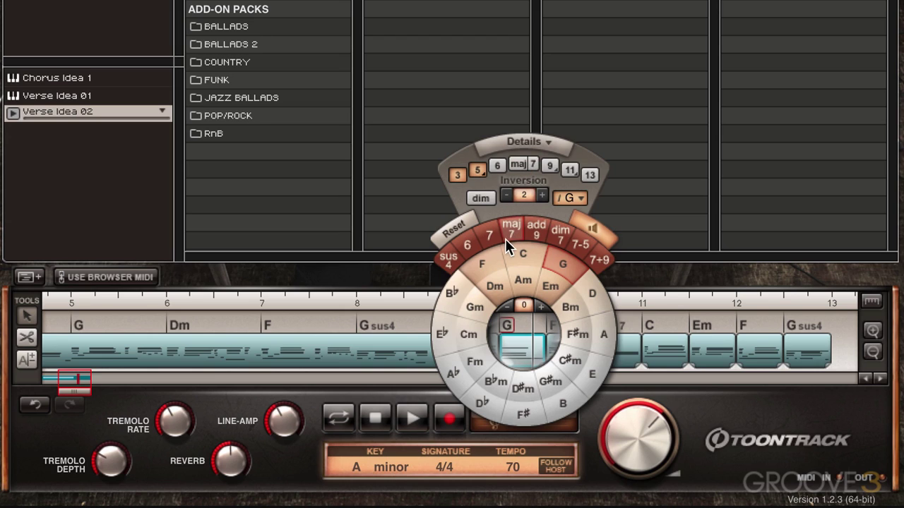
{"action": "left_click", "coordinate": [534, 237]}
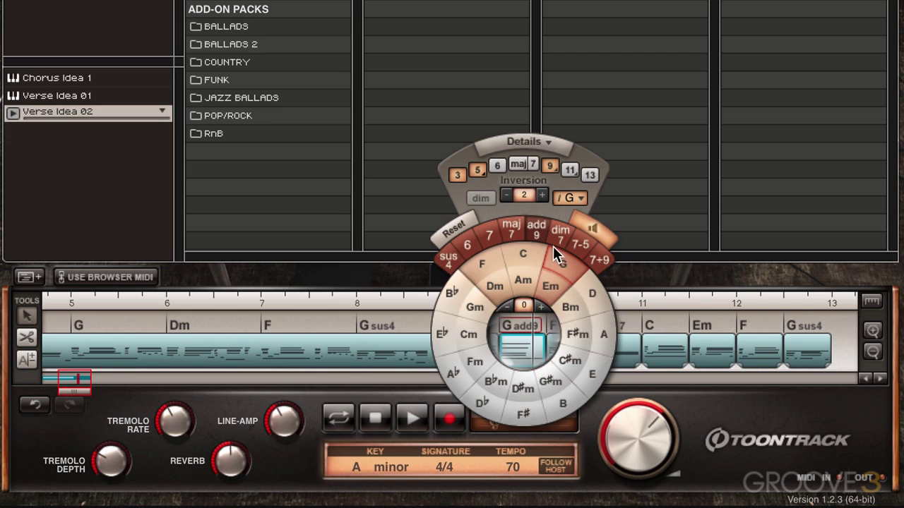
{"action": "left_click", "coordinate": [517, 333]}
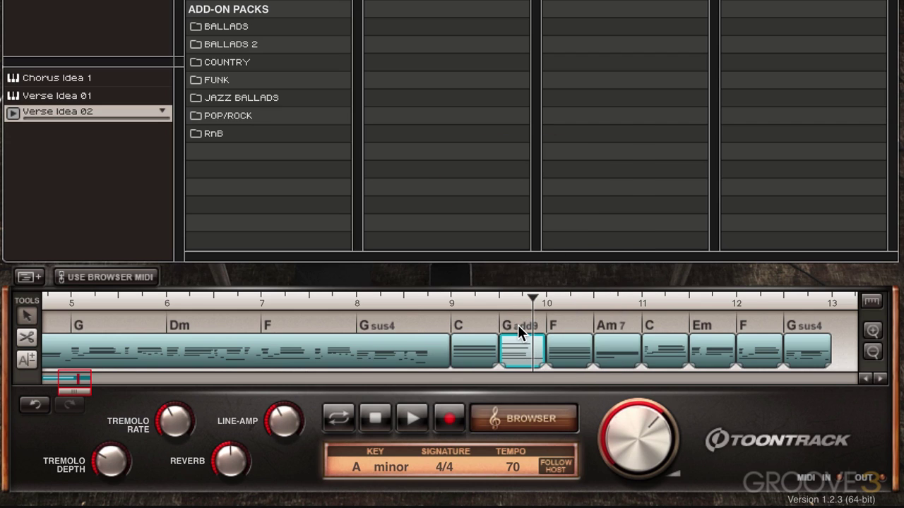
{"action": "key", "text": "space"}
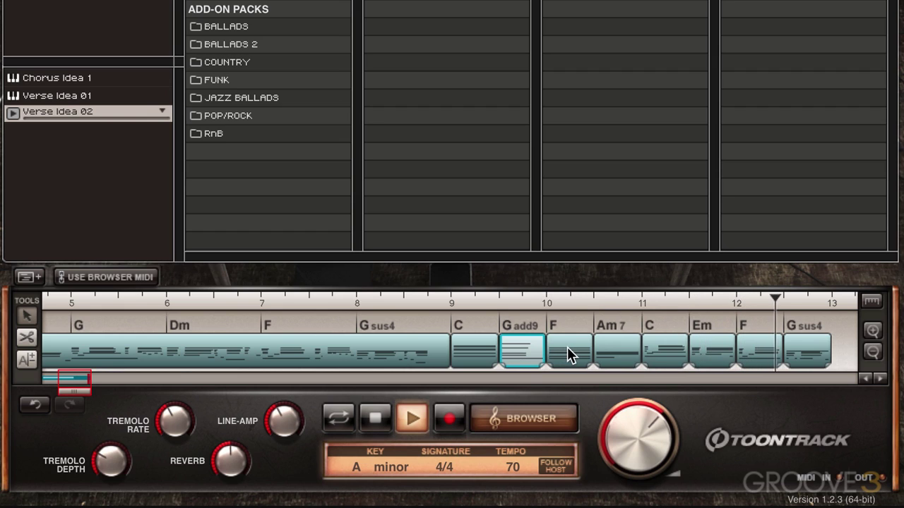
Stop playback and reopen the chord editor on the G add9 chord.
{"action": "key", "text": "space"}
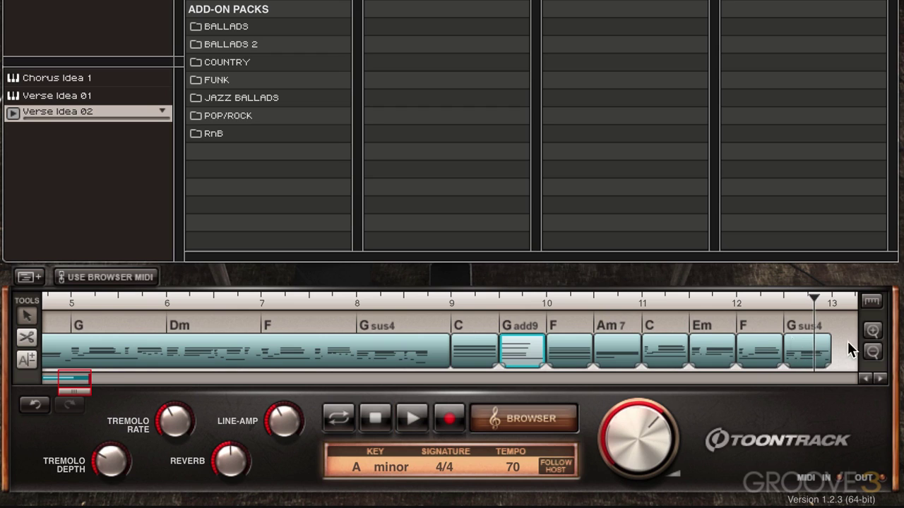
{"action": "left_click", "coordinate": [531, 324]}
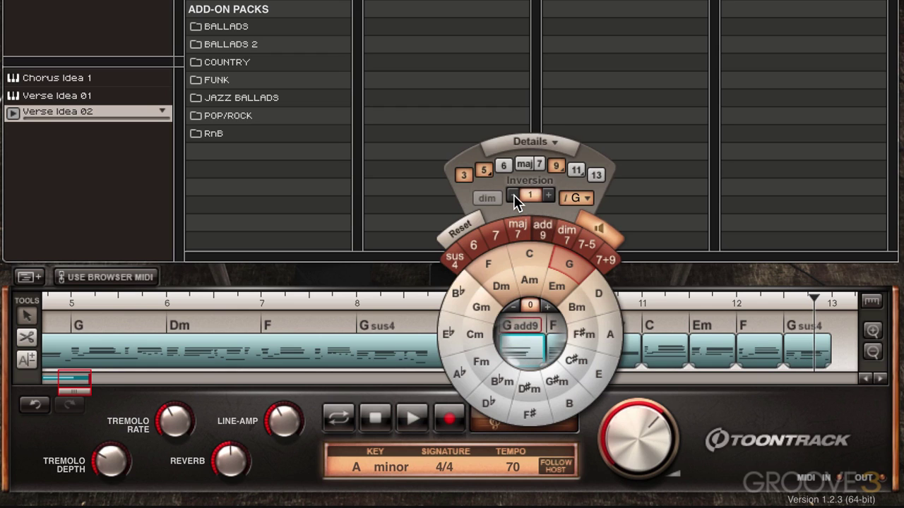
Play from bar 9, then drag the eight chord blocks (C to G sus4) into 'my new song ideas'.
{"action": "left_click", "coordinate": [525, 326]}
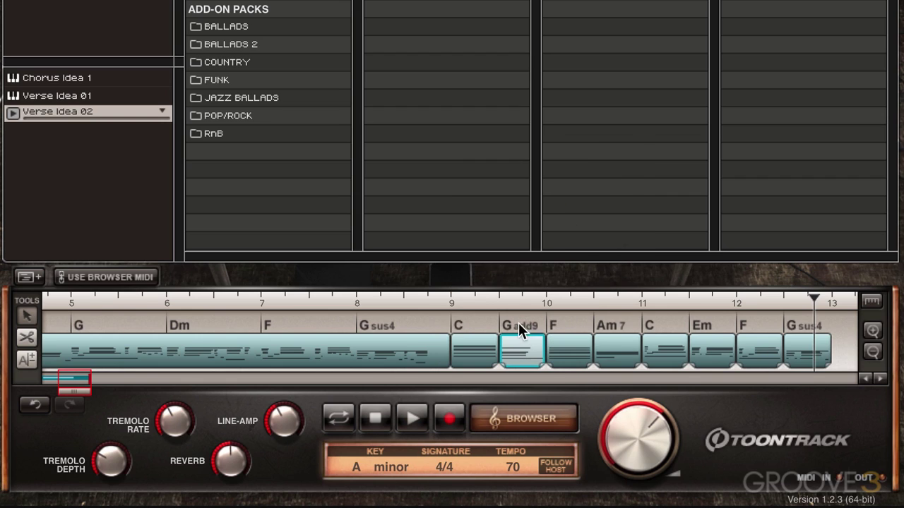
{"action": "left_click", "coordinate": [450, 299]}
{"action": "key", "text": "space"}
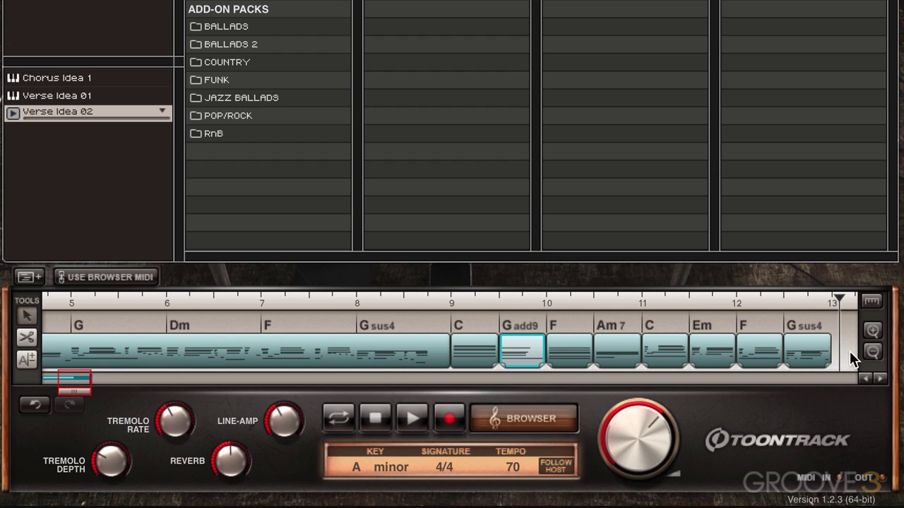
{"action": "left_click_drag", "start_coordinate": [849, 351], "coordinate": [77, 167]}
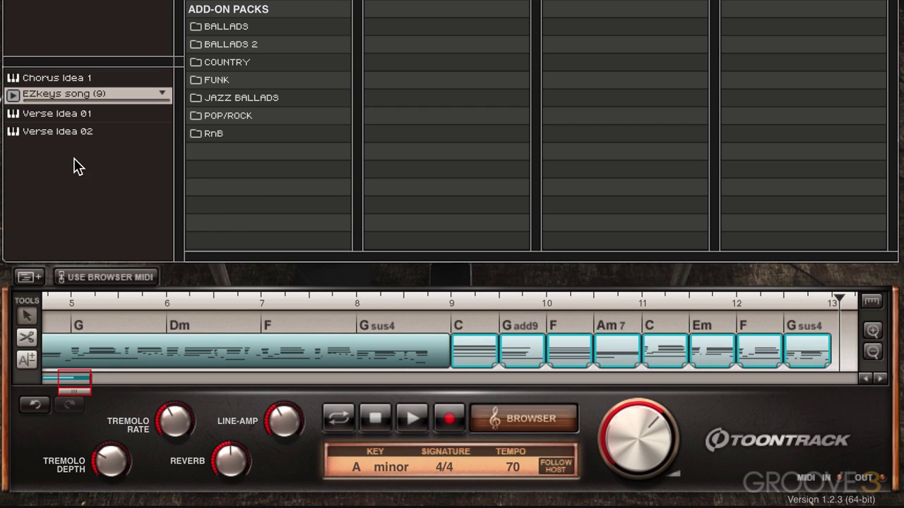
Rename the favorites entry 'EZkeys song (9)' to 'Chorus Idea 02'.
{"action": "right_click", "coordinate": [57, 97]}
{"action": "left_click", "coordinate": [77, 102]}
{"action": "type", "text": "Chorus Idea 02"}
{"action": "key", "text": "Return"}
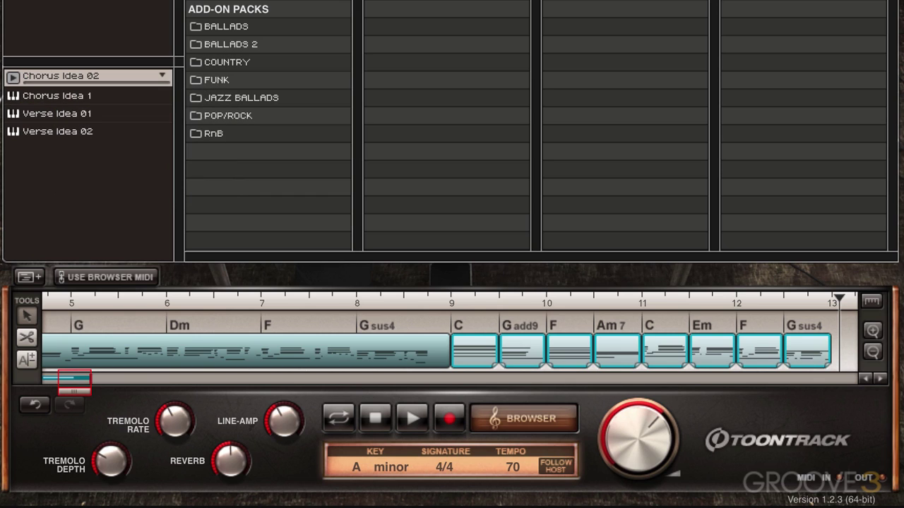